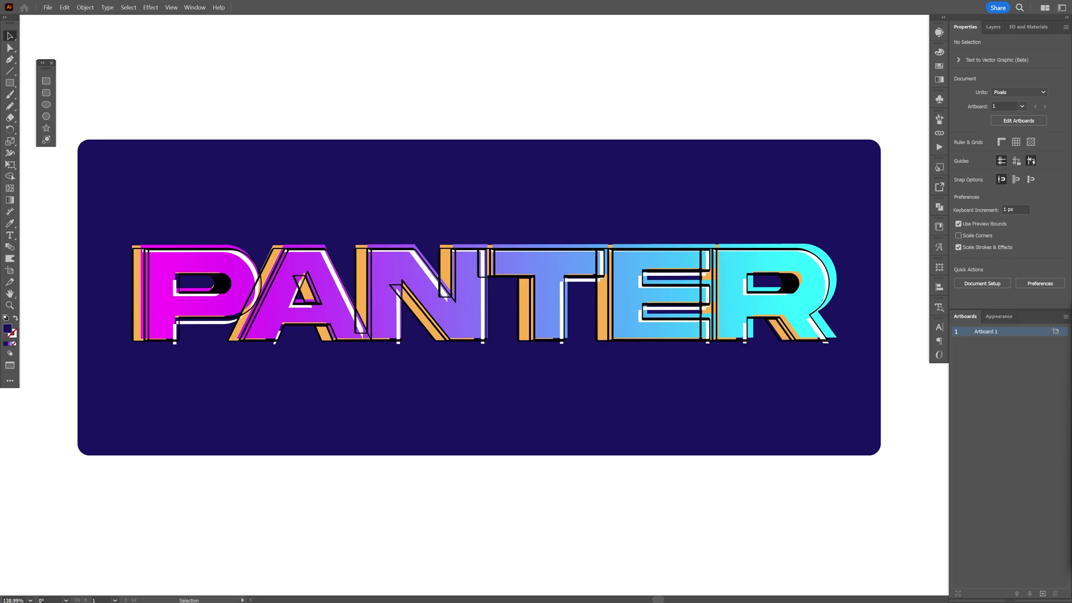
scroll(519, 167, "down", 1)
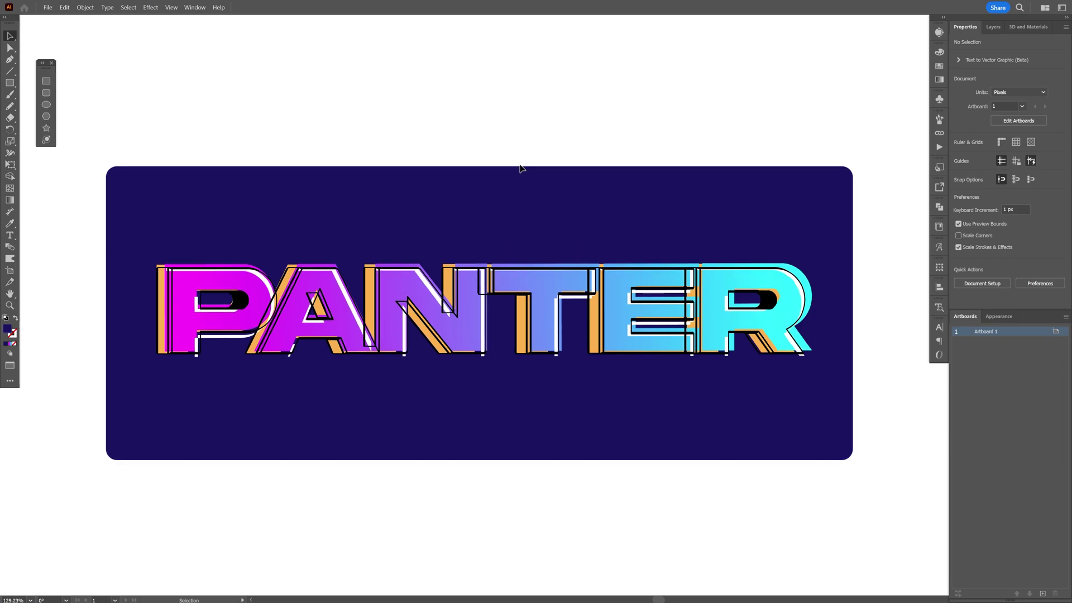
- Test-drag the background and PANTER lettering, undo, then select the navy background rectangle
left_click_drag(541, 175, 531, 200)
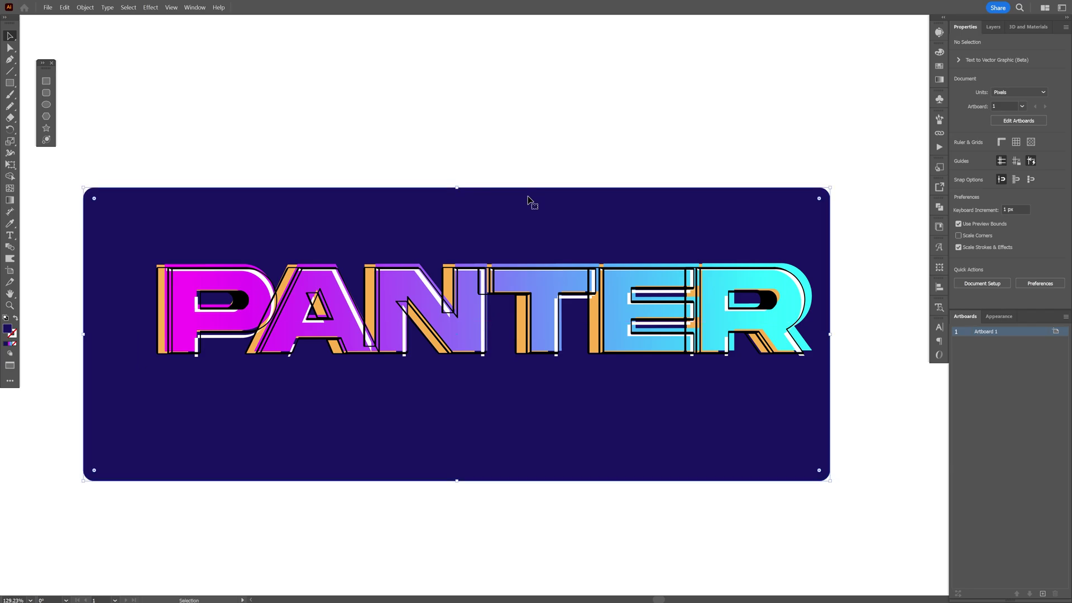
key("ctrl+z")
left_click_drag(546, 270, 554, 264)
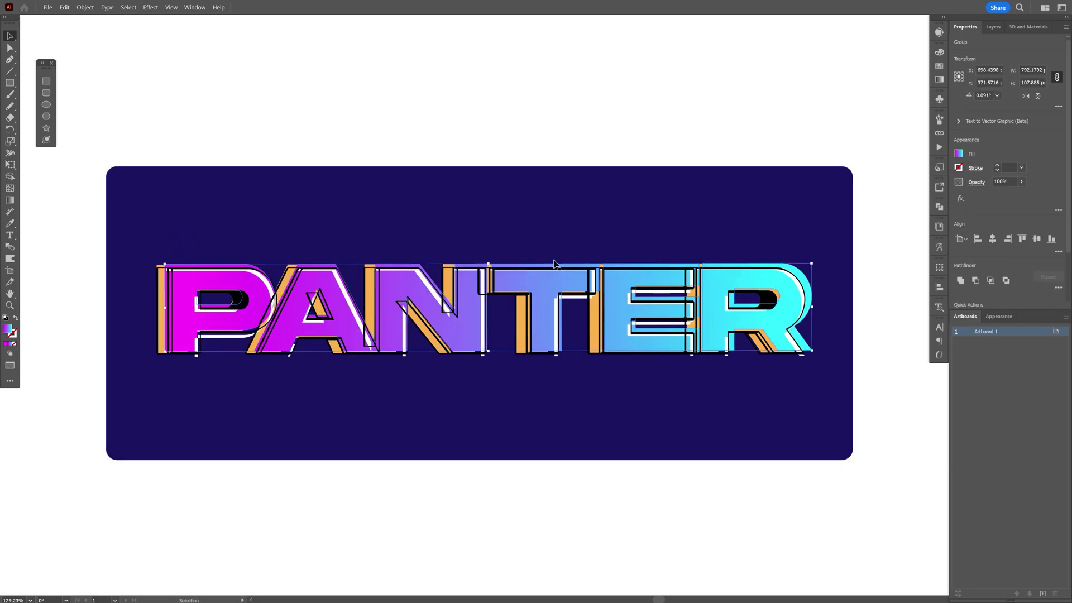
left_click(665, 199)
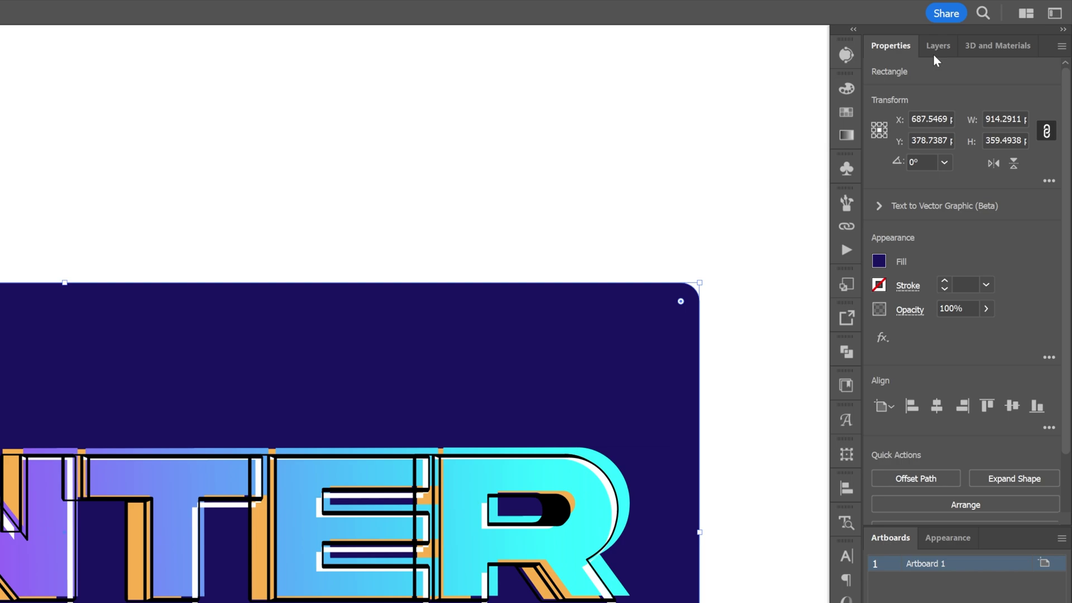
- Expand Layer 1 in the Layers panel and select the bottom <Rectangle> row
left_click(937, 47)
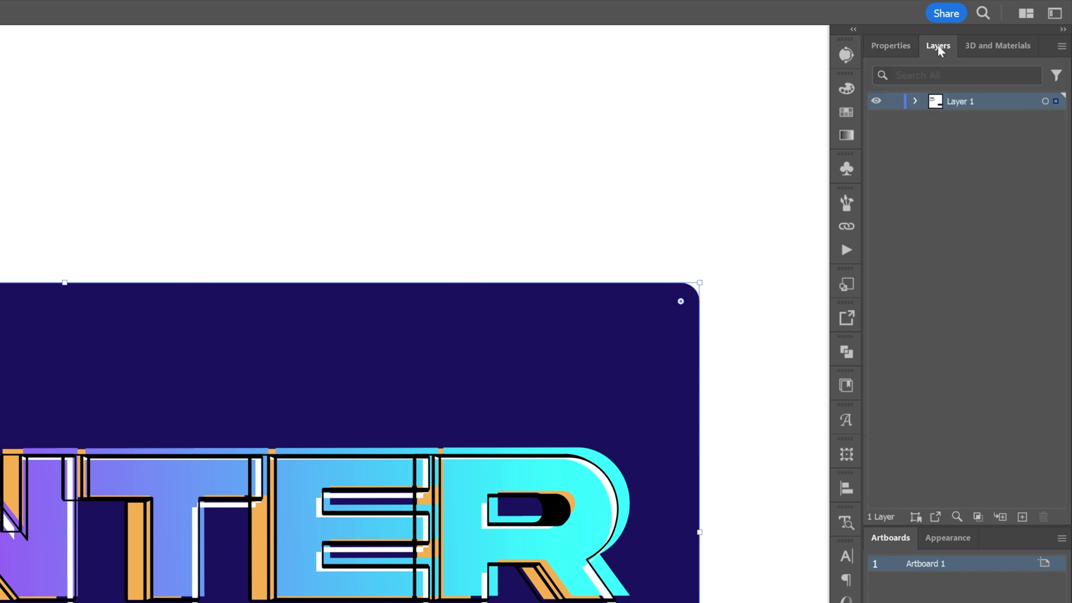
left_click(915, 101)
scroll(996, 259, "down", 5)
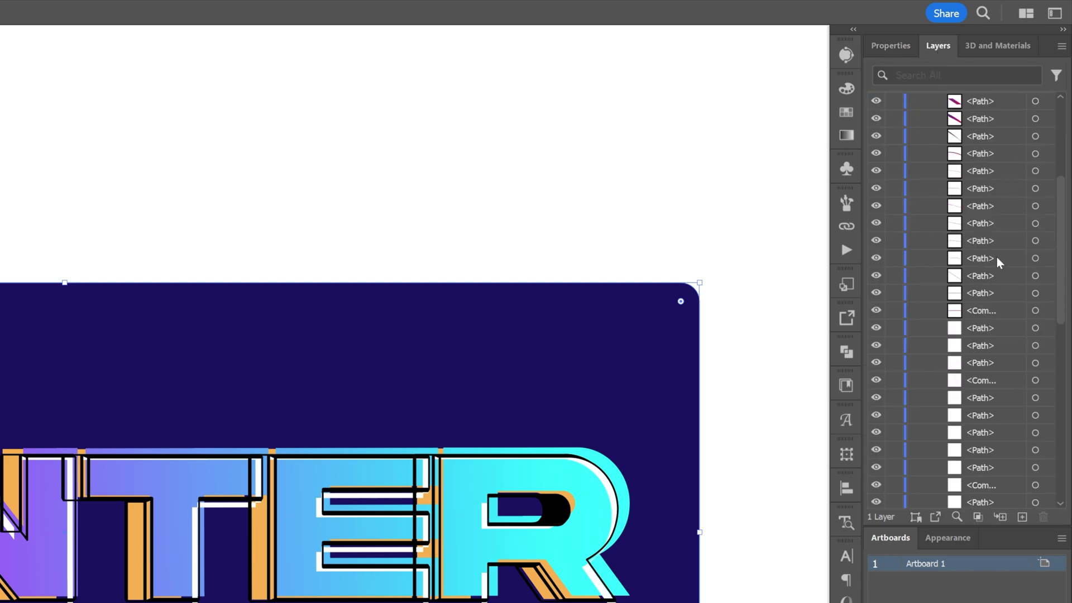
scroll(996, 260, "down", 3)
scroll(997, 258, "down", 5)
scroll(997, 258, "down", 2)
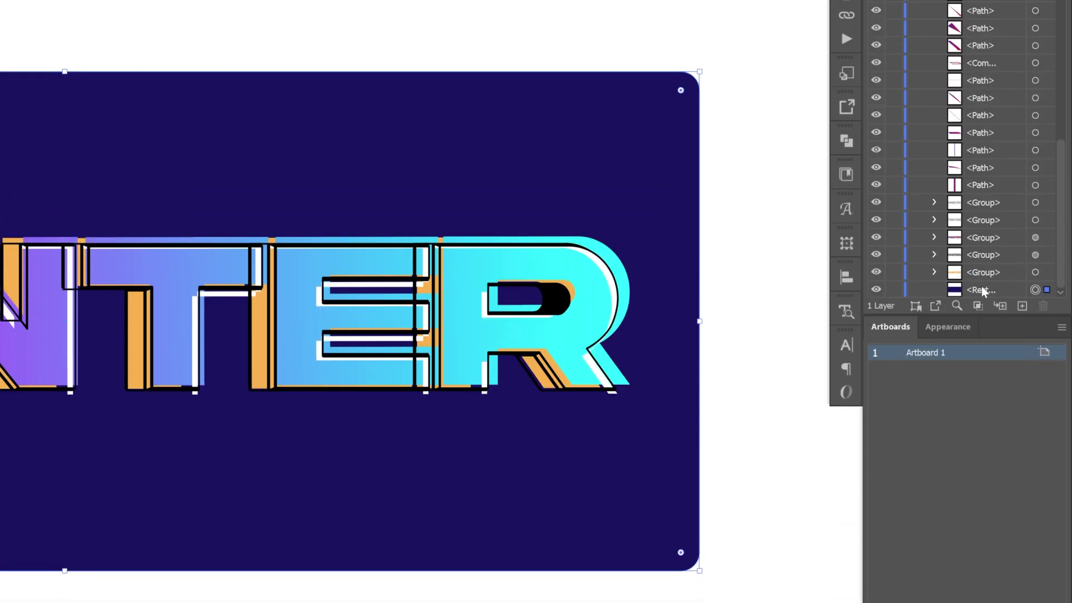
left_click(984, 291)
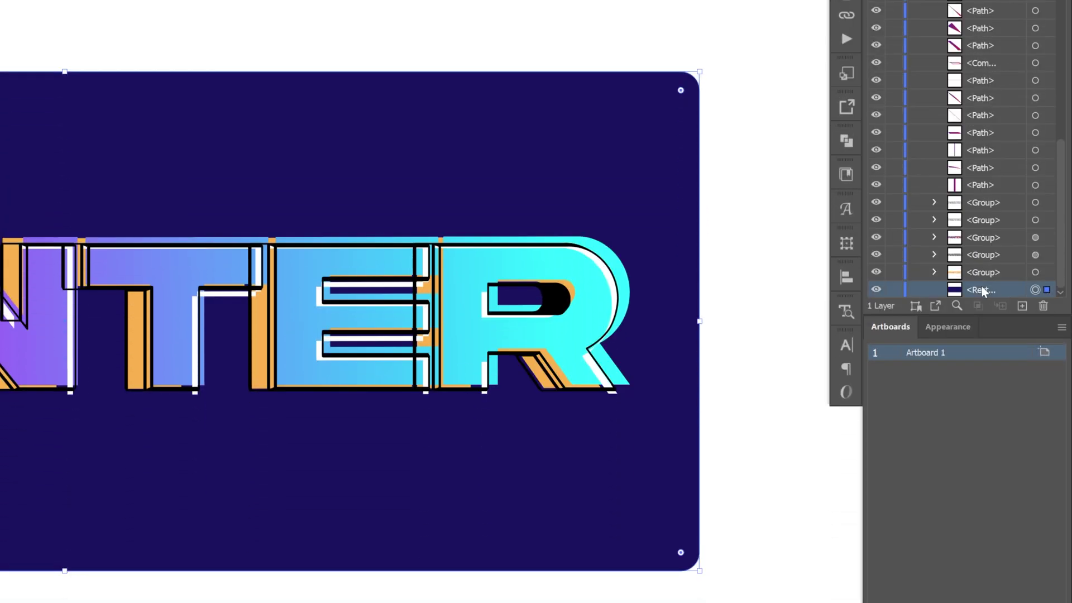
- Lock then unlock the <Rectangle> row, and drag the rectangle to confirm it moves
left_click(894, 290)
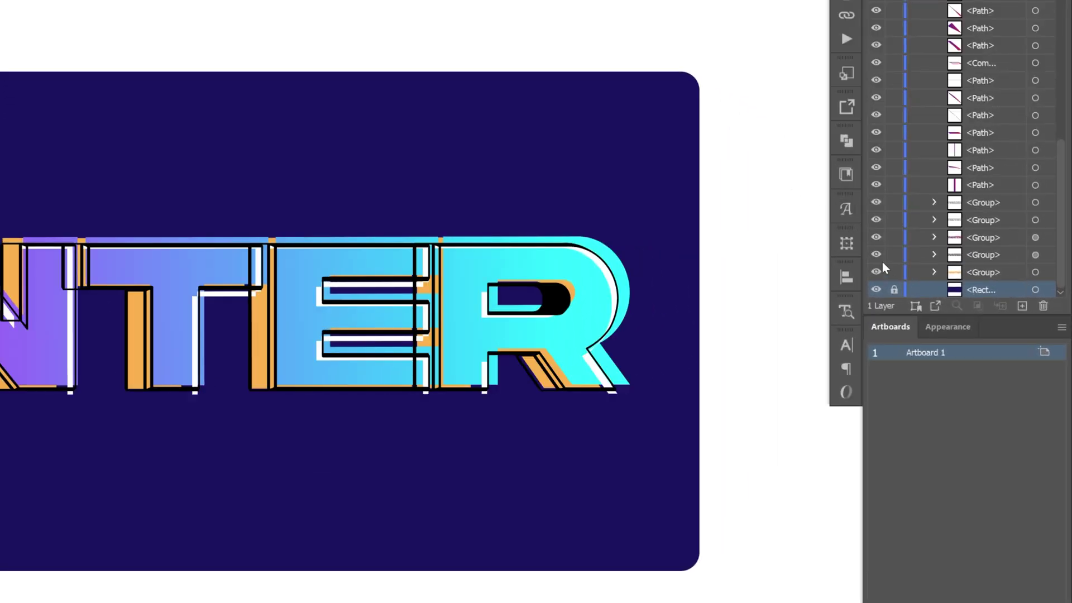
left_click(893, 289)
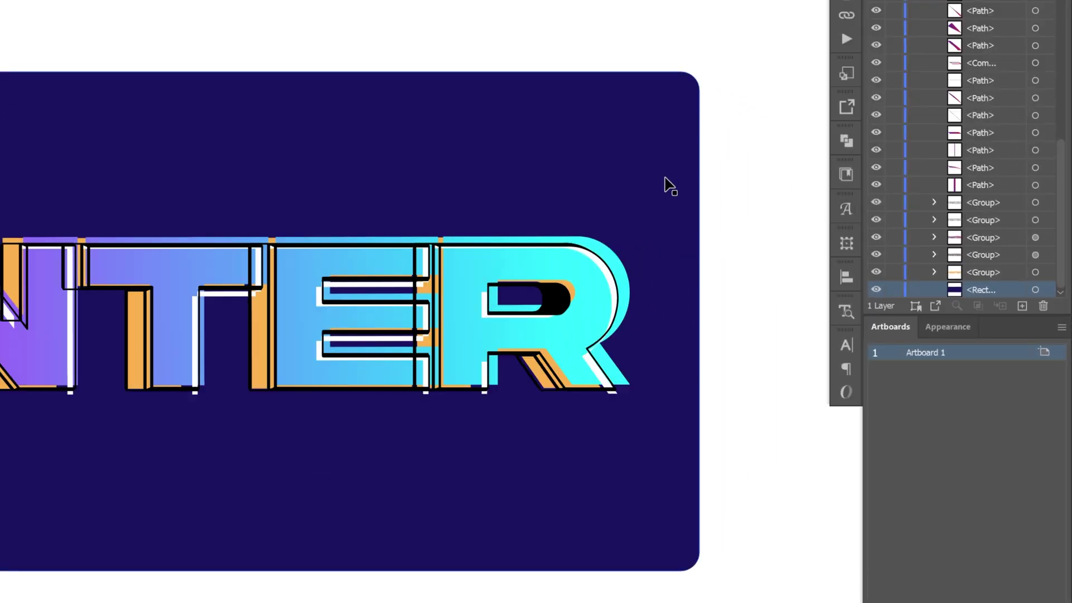
left_click_drag(670, 186, 644, 155)
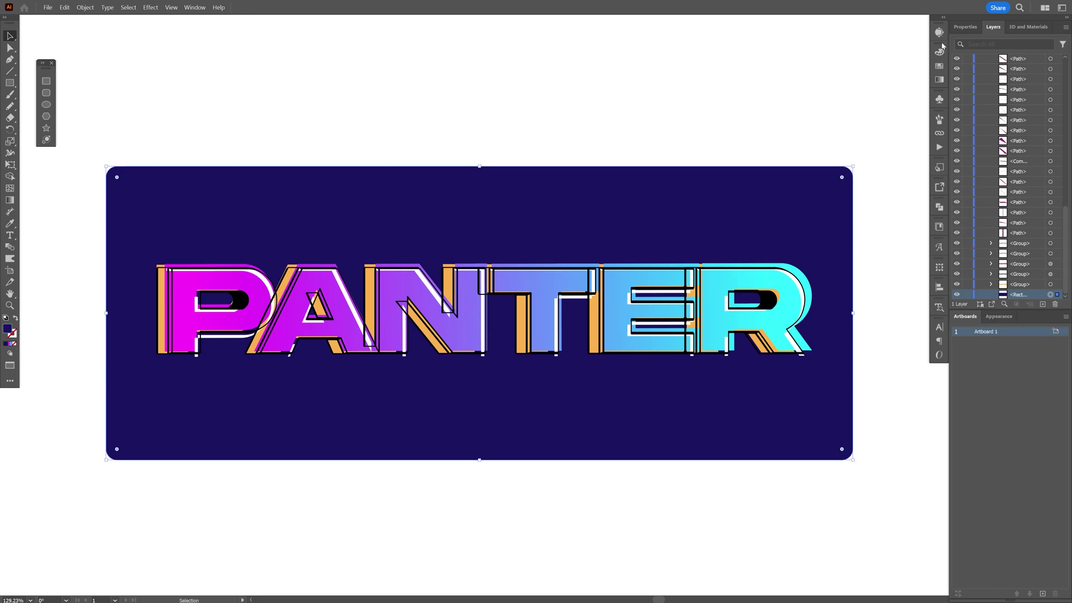
- Back in Properties, lock the background rectangle with Object > Lock > Selection
left_click(965, 25)
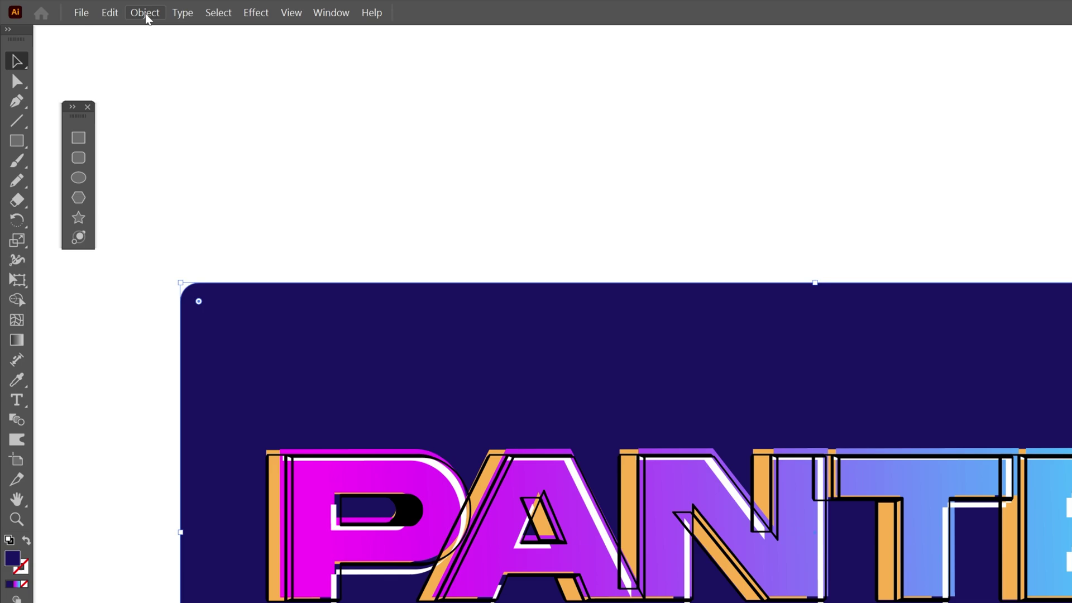
left_click(84, 7)
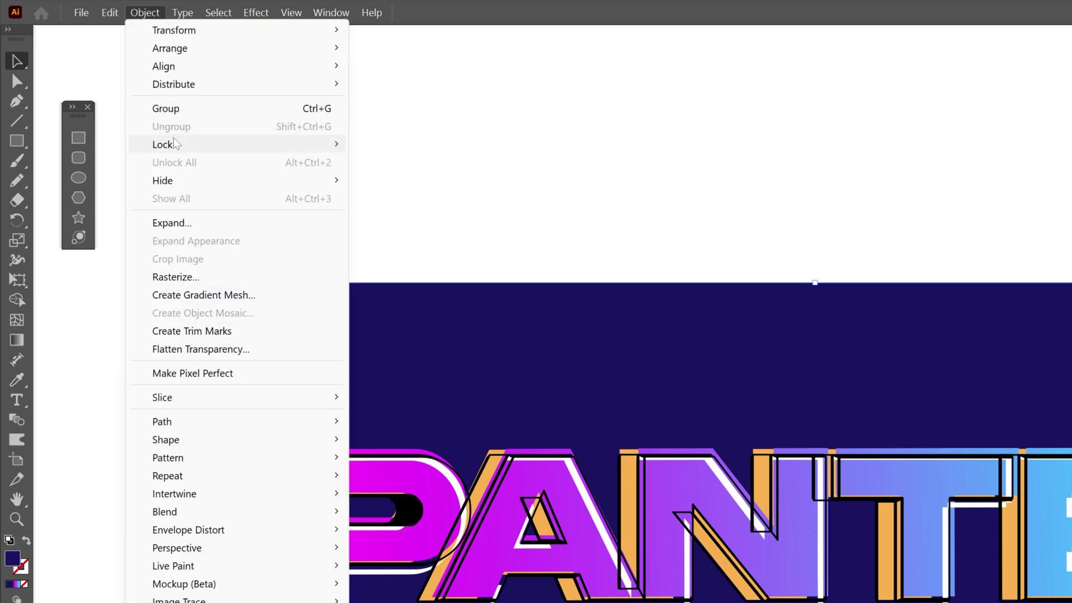
mouse_move(163, 145)
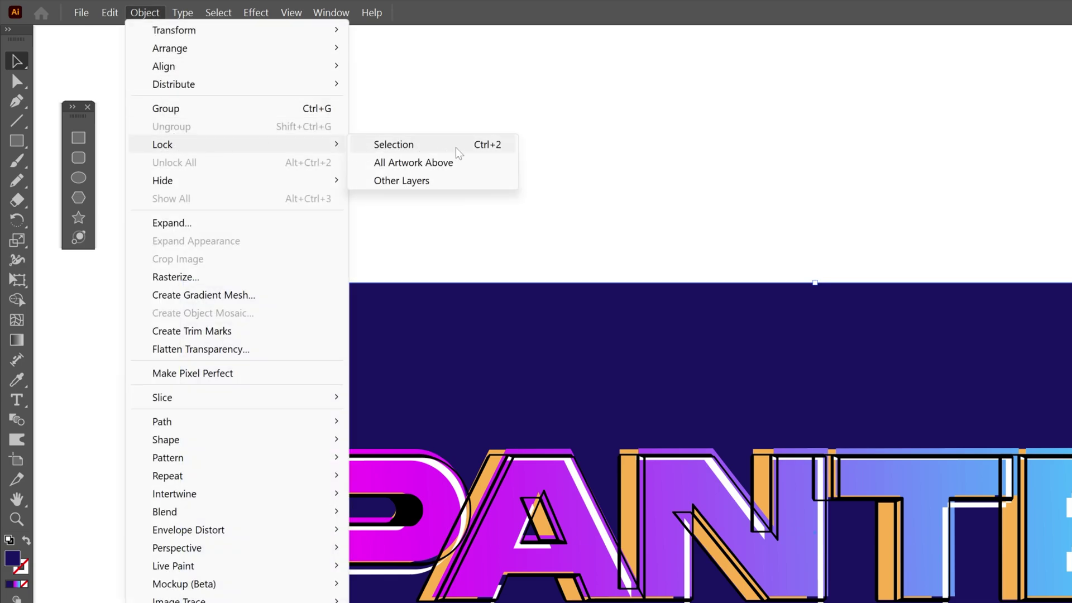
left_click(502, 150)
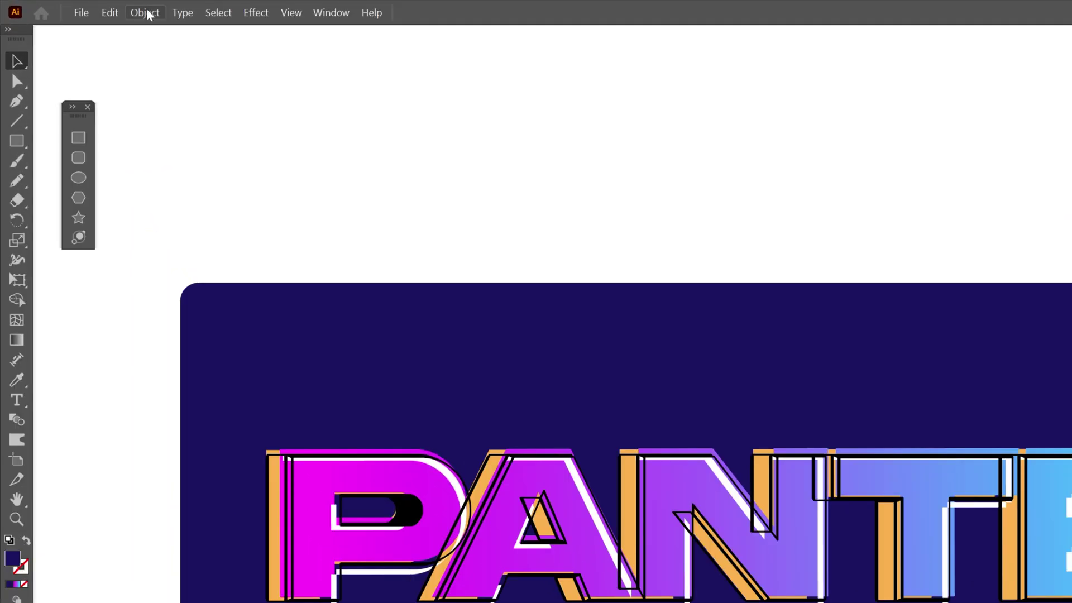
- Apply Object > Unlock All, reselect the background rectangle, then deselect with Ctrl+Shift+A
left_click(86, 7)
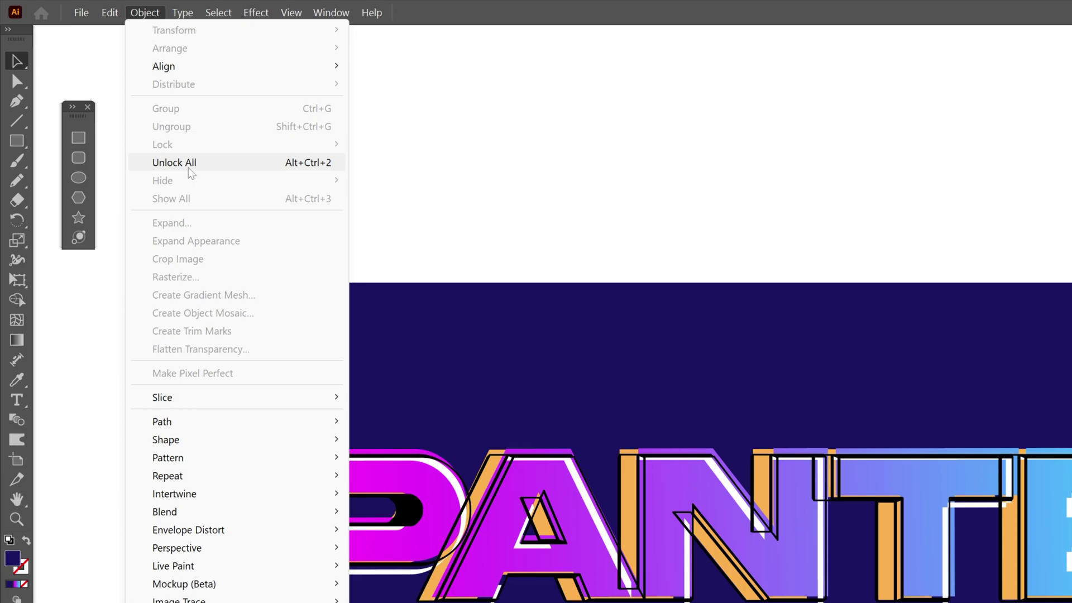
left_click(191, 162)
left_click(145, 12)
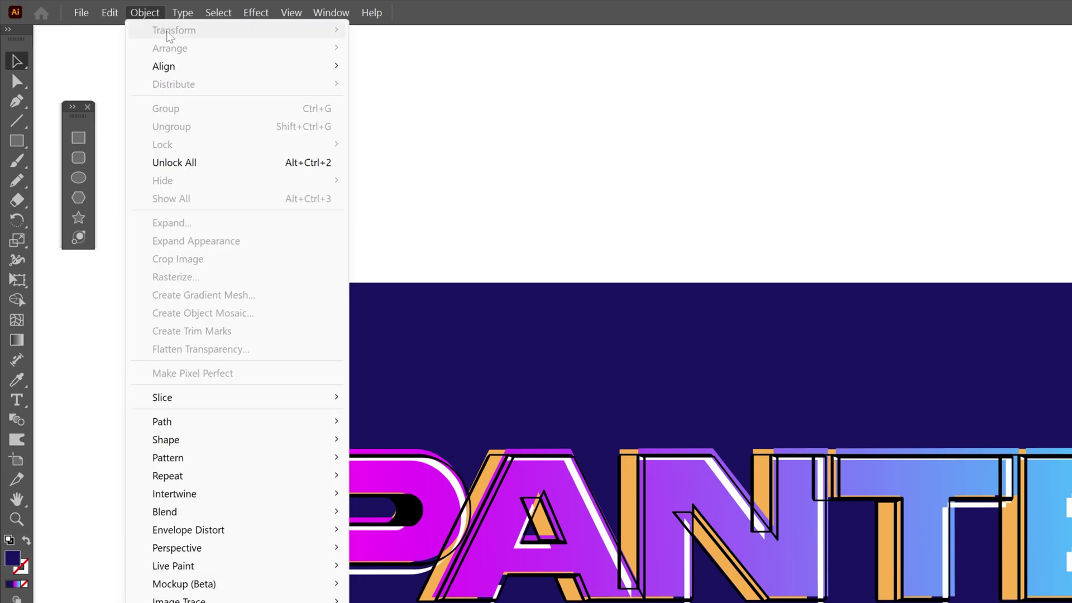
left_click(335, 168)
left_click(378, 224)
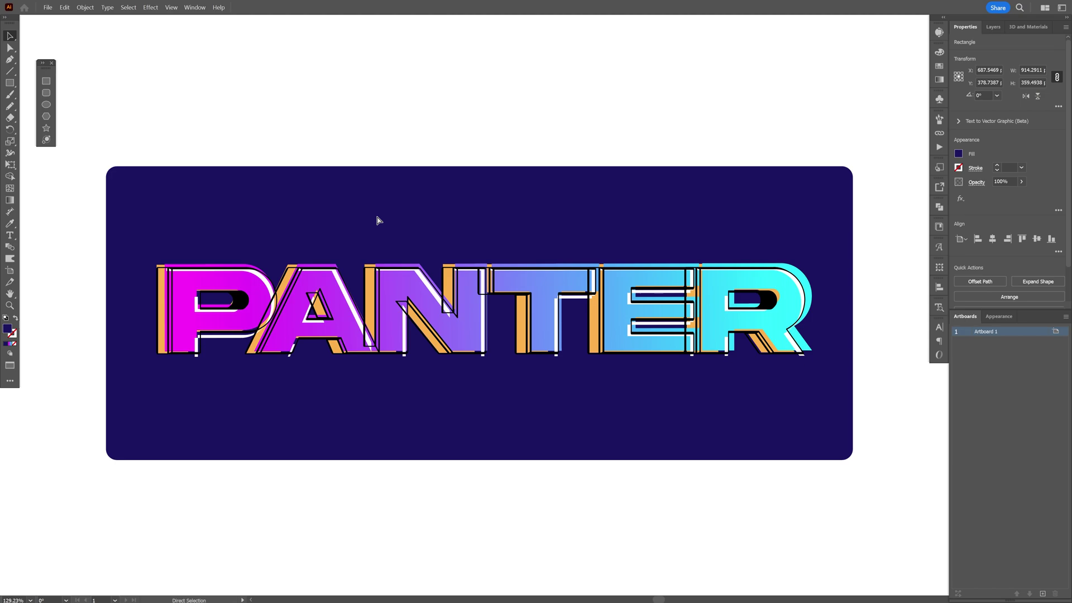
key("ctrl+shift+a")
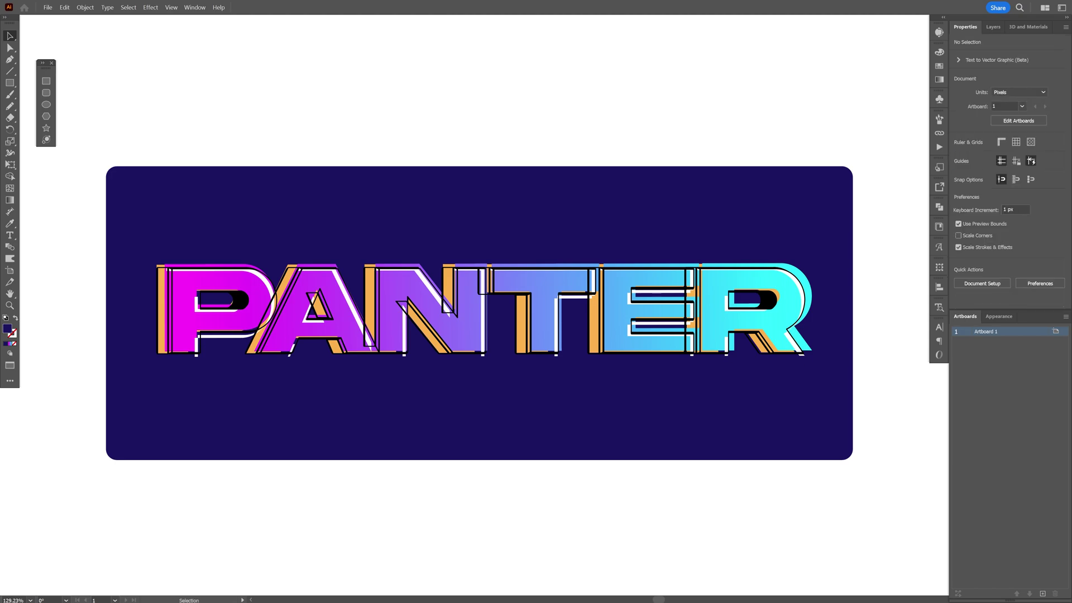